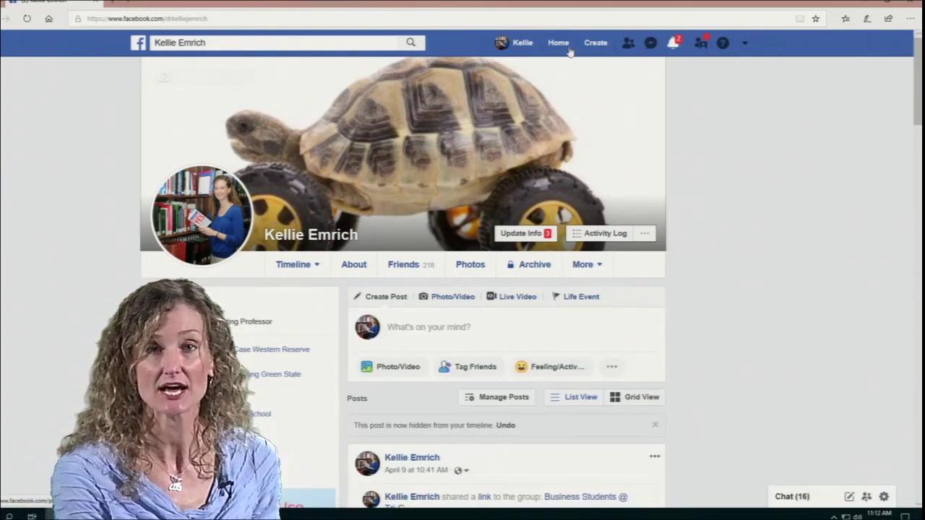
# Step: Open the list of managed pages and start a new page with the Business or Brand category
pyautogui.moveTo(185, 228)
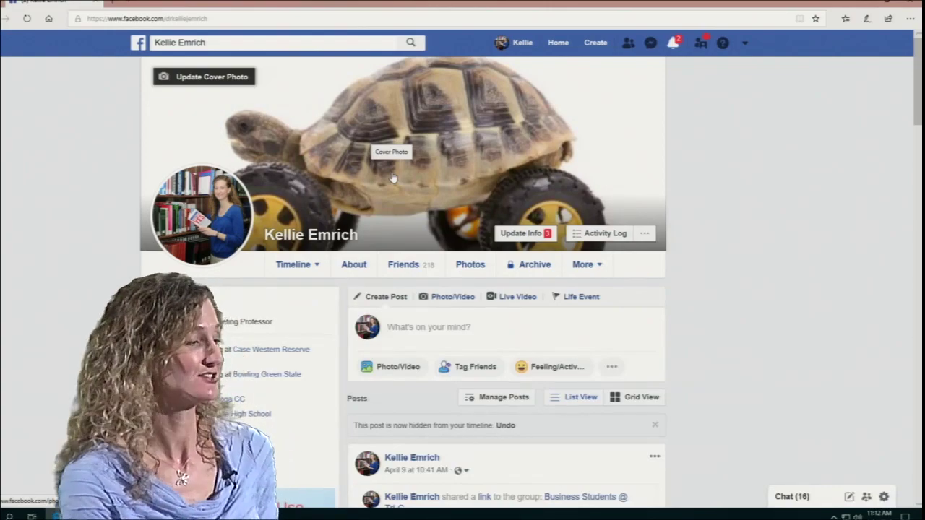
pyautogui.click(745, 45)
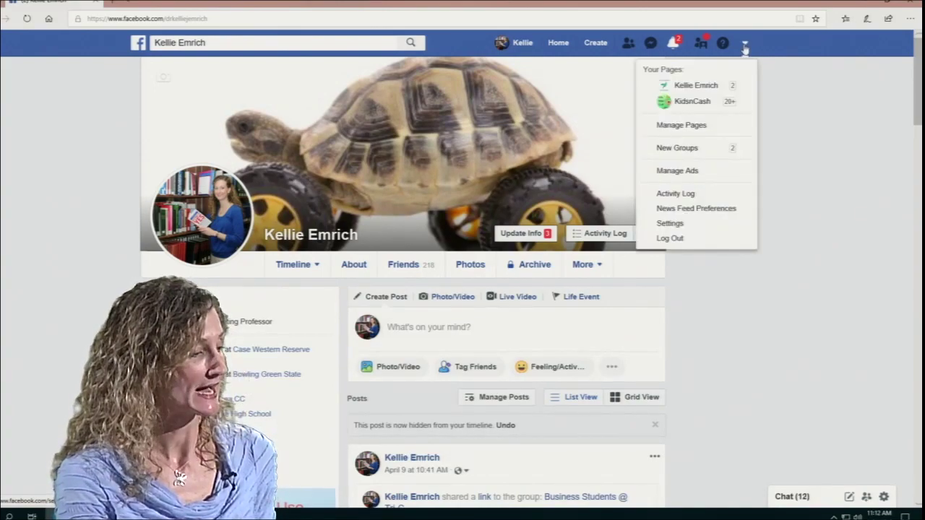
pyautogui.click(684, 128)
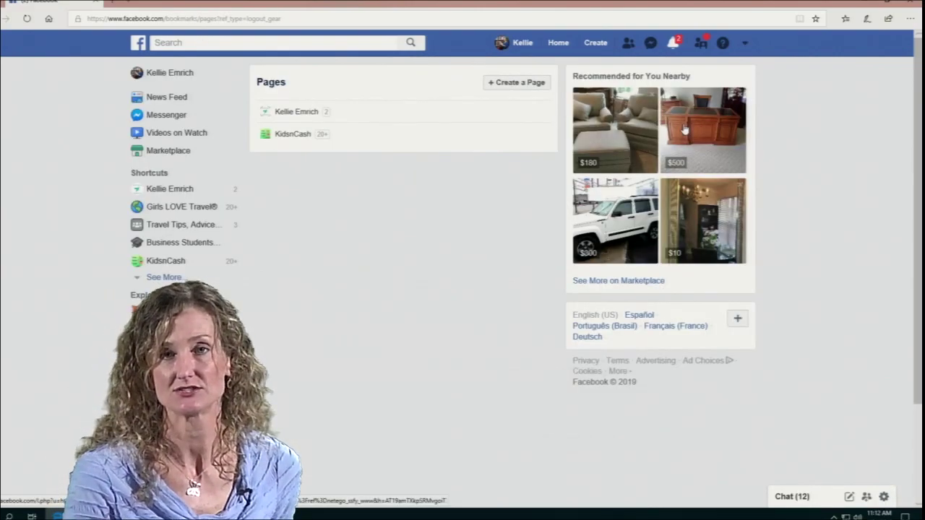
pyautogui.click(511, 83)
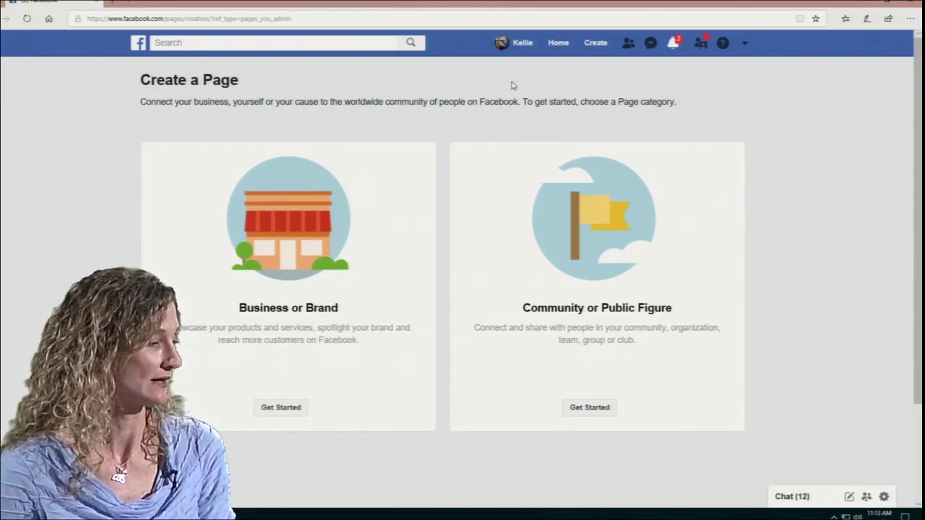
pyautogui.click(281, 408)
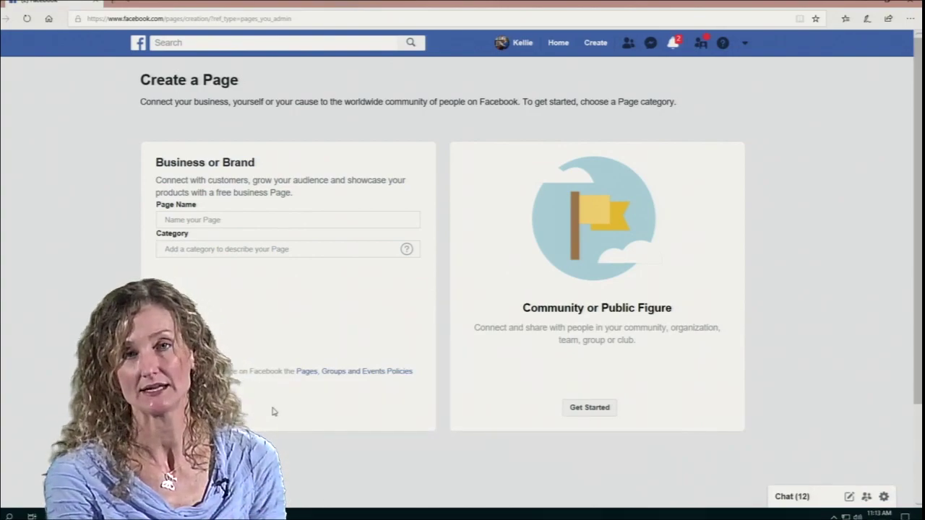
# Step: Return to the list of managed pages and open the Social Media Marketing Education business page
pyautogui.click(745, 43)
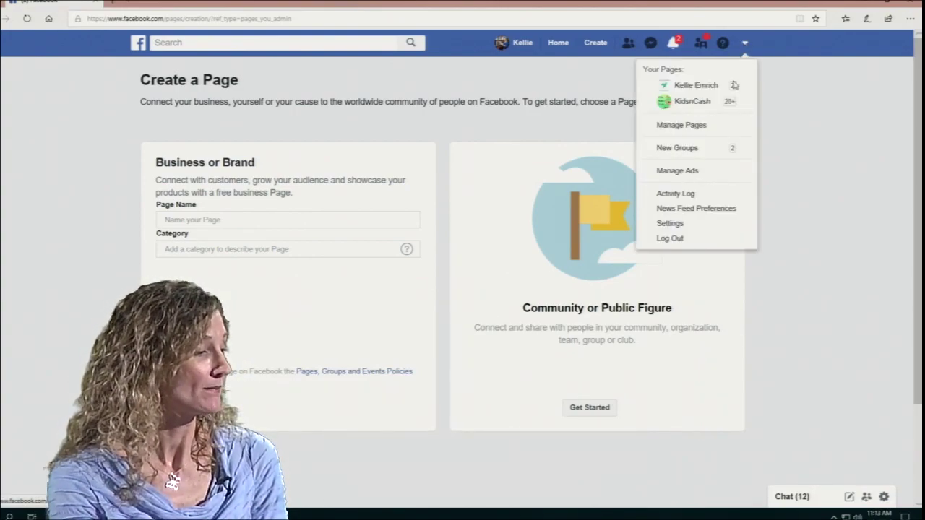
pyautogui.click(719, 126)
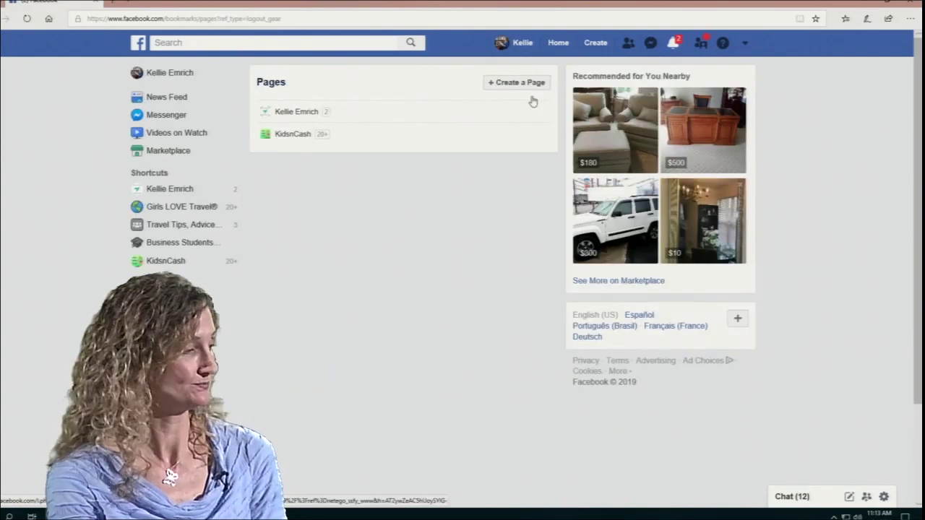
pyautogui.click(301, 116)
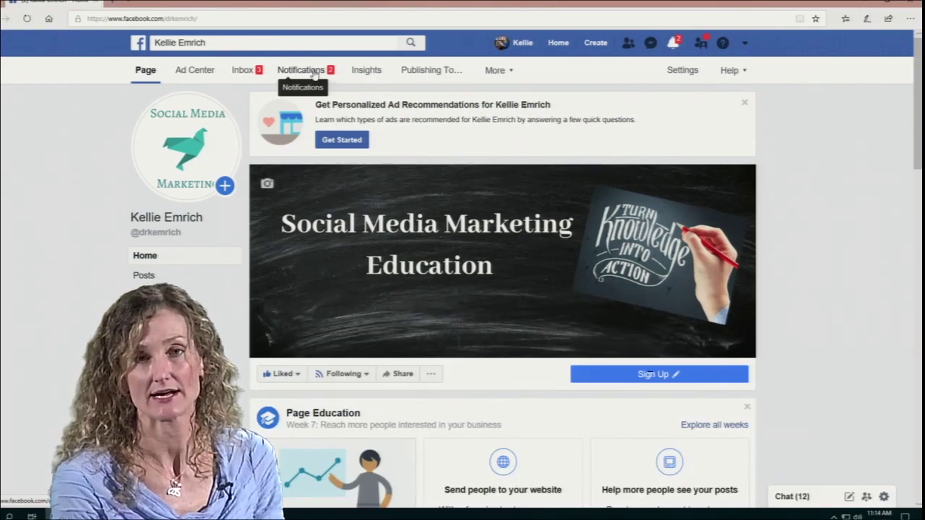
# Step: Examine the business page's Insights overview and view its Promote options, closing them without choosing any
pyautogui.click(364, 70)
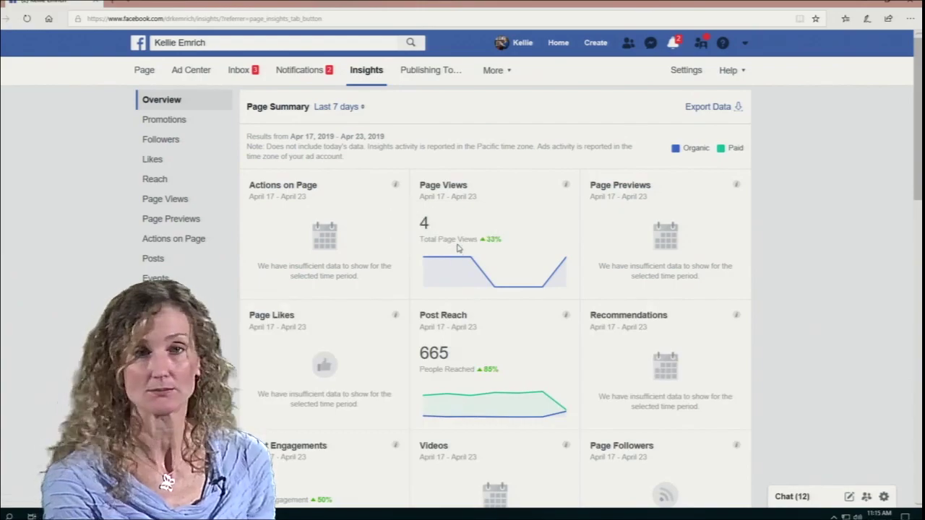
pyautogui.scroll(-1, 522, 389)
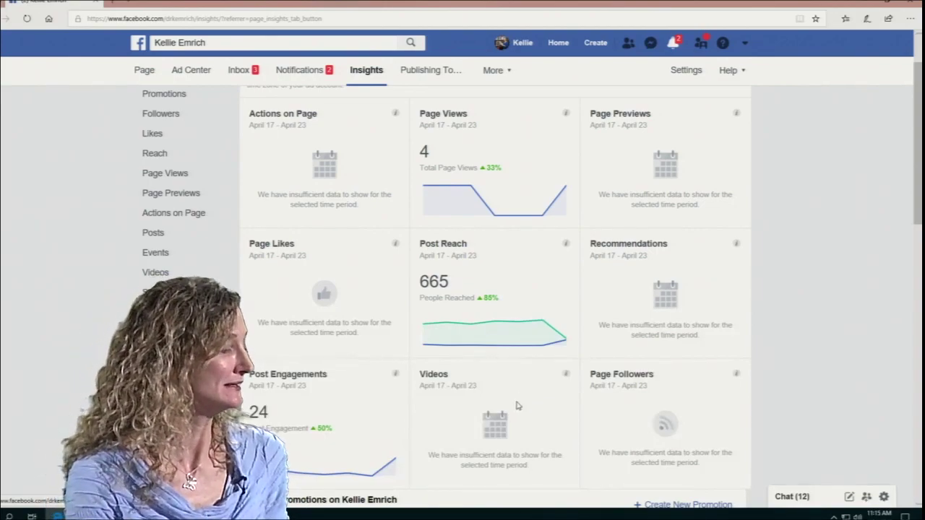
pyautogui.scroll(-1, 518, 407)
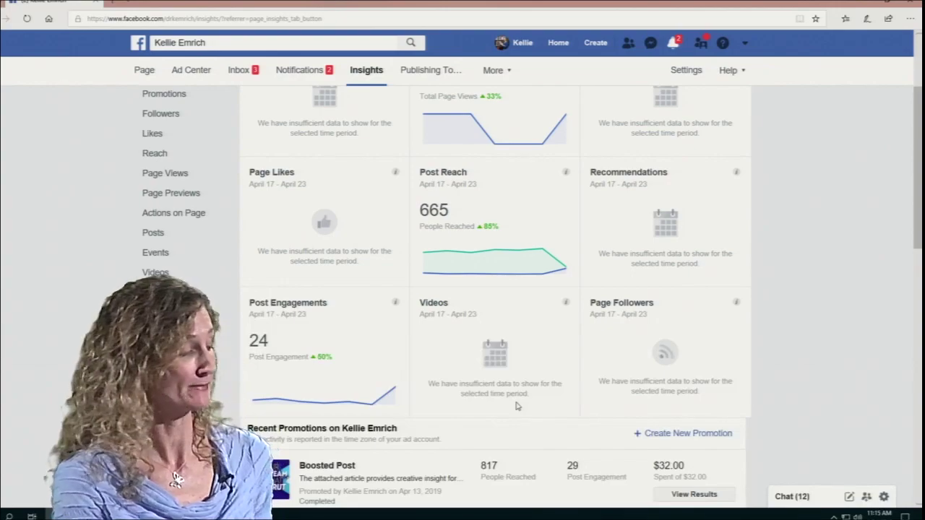
pyautogui.scroll(1, 516, 406)
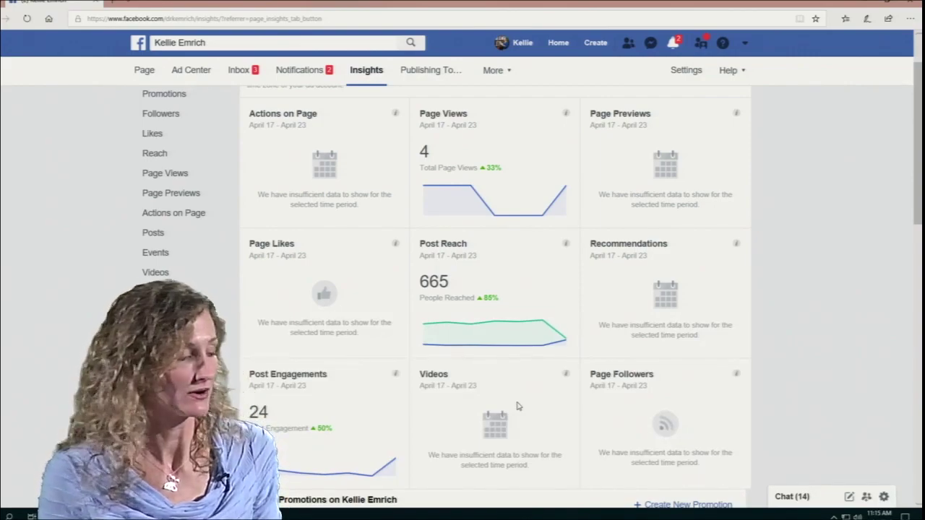
pyautogui.scroll(1, 790, 404)
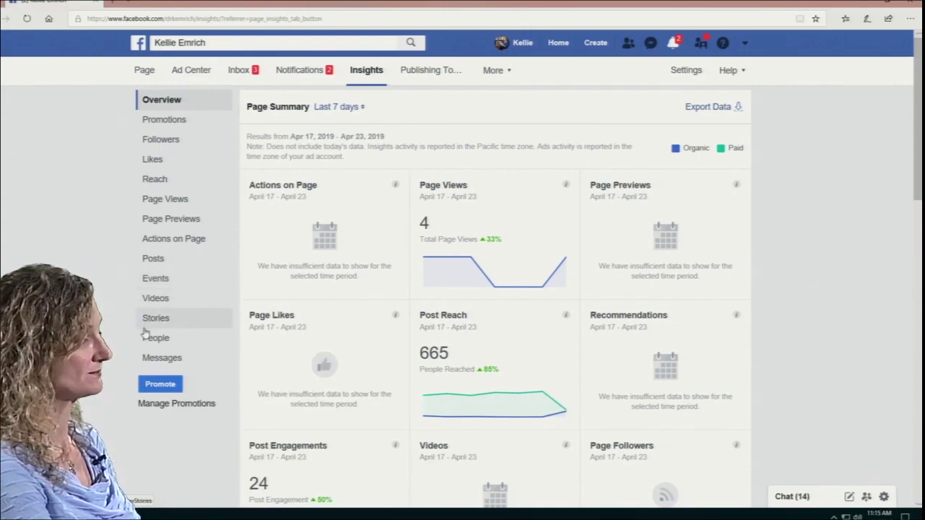
pyautogui.click(161, 385)
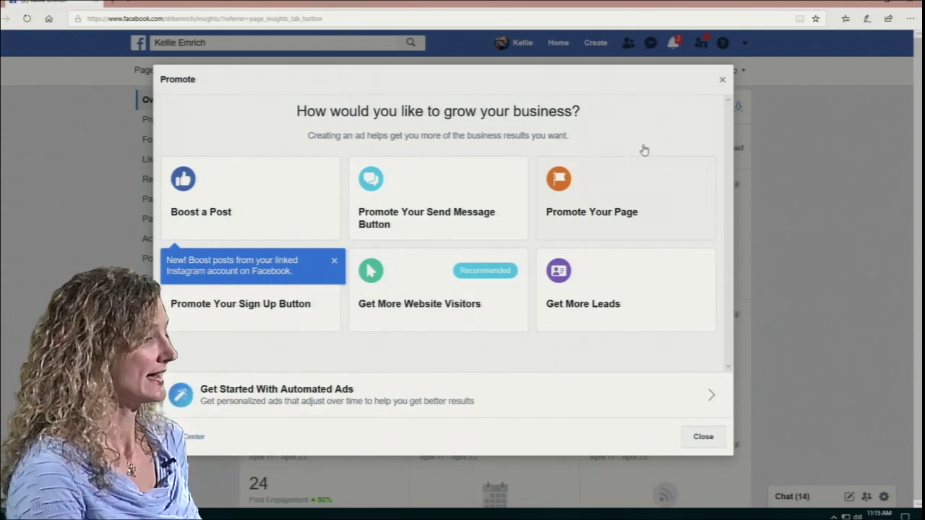
pyautogui.click(722, 81)
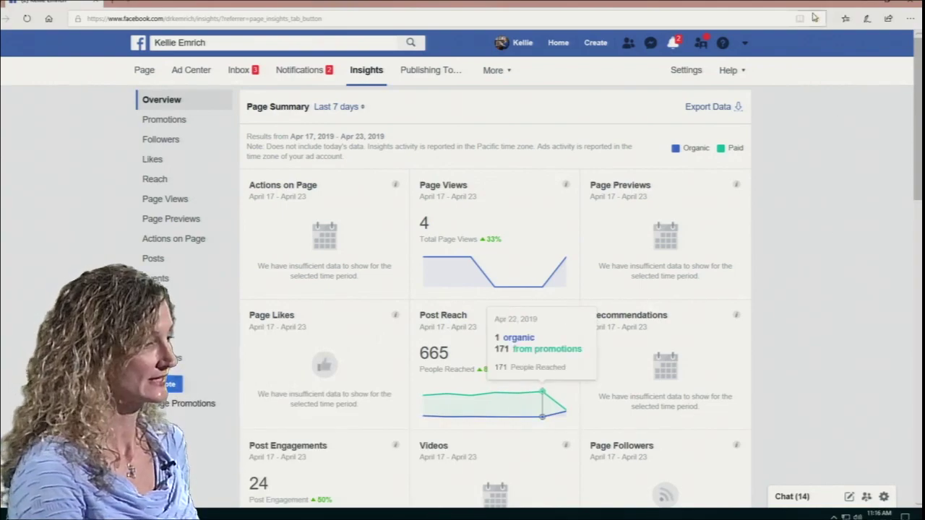
# Step: Open the new groups page and view the form for creating a group, closing it without creating one
pyautogui.click(746, 44)
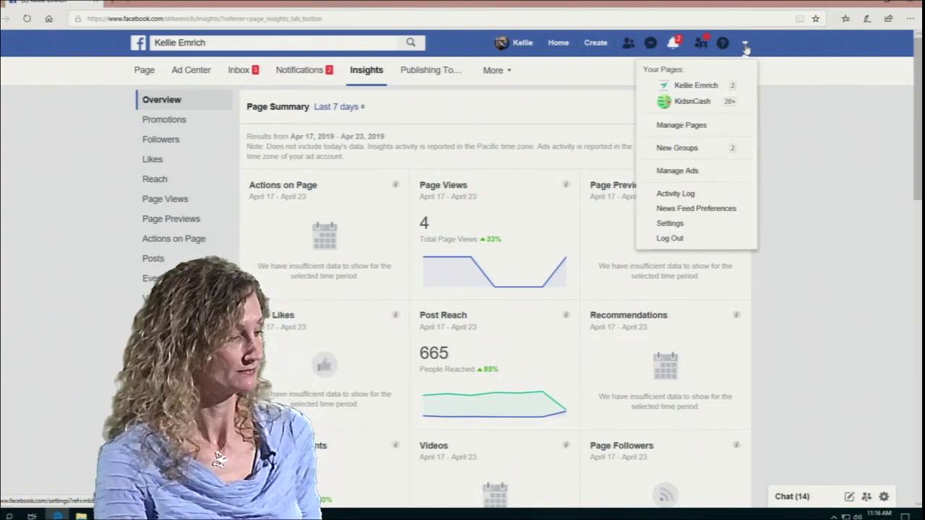
pyautogui.click(685, 152)
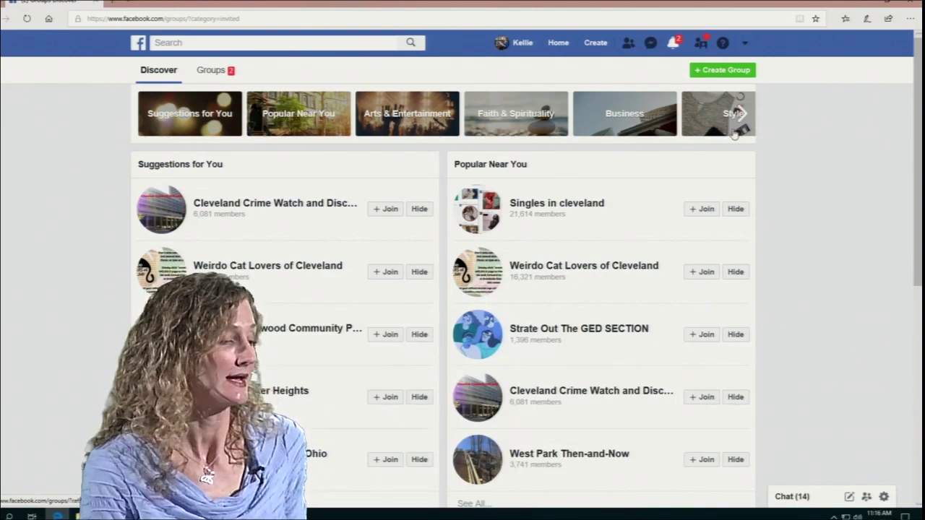
pyautogui.click(714, 71)
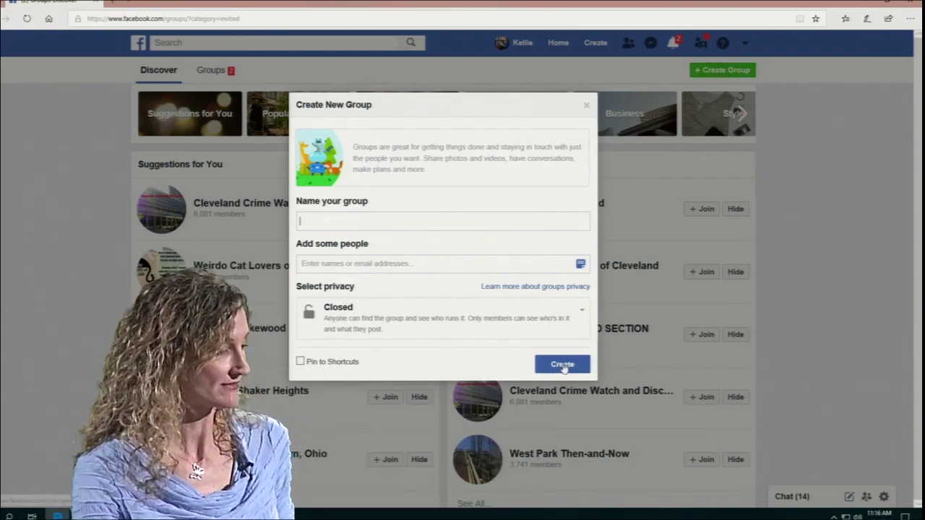
pyautogui.click(587, 105)
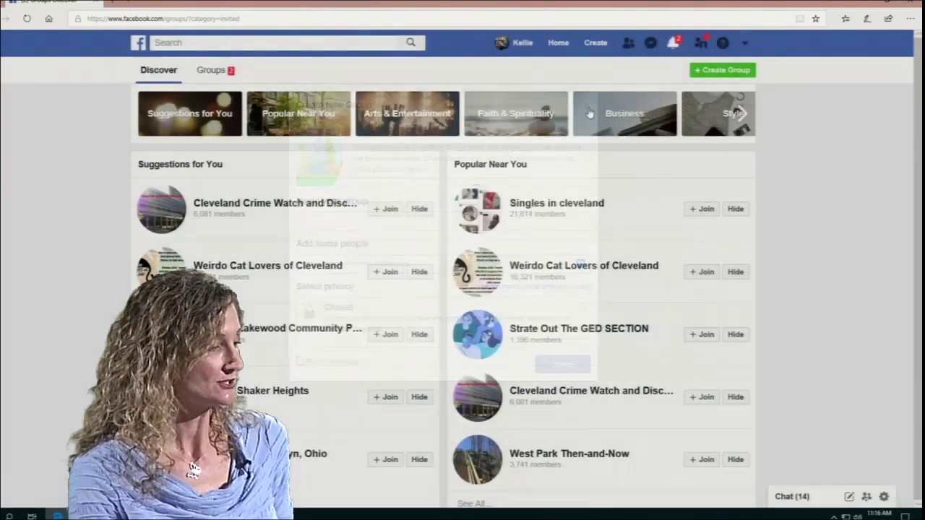
pyautogui.click(745, 42)
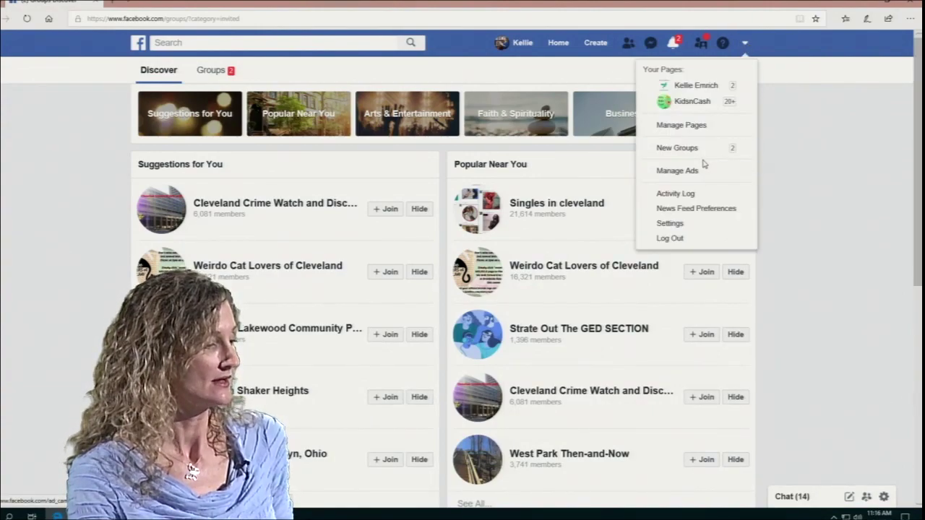
pyautogui.click(845, 198)
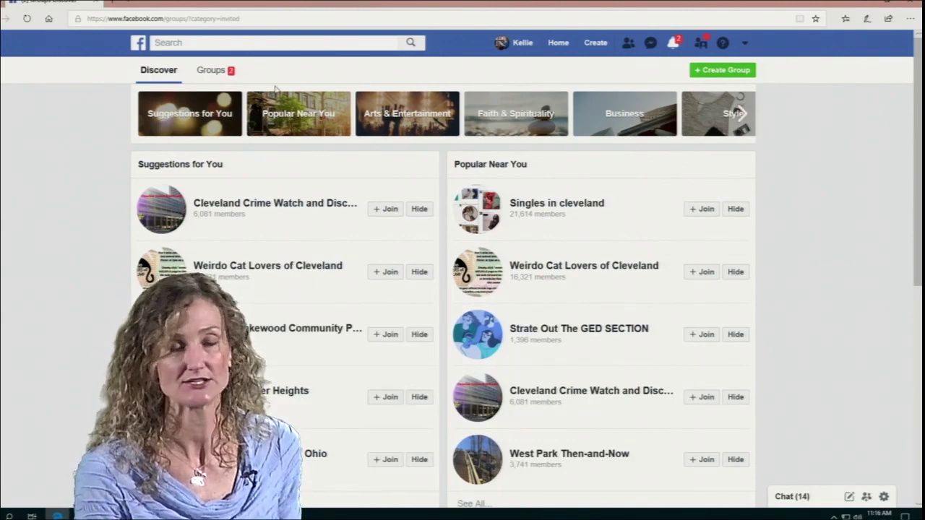
# Step: View the Discover listing of groups and the recent searches, without running a search
pyautogui.click(163, 75)
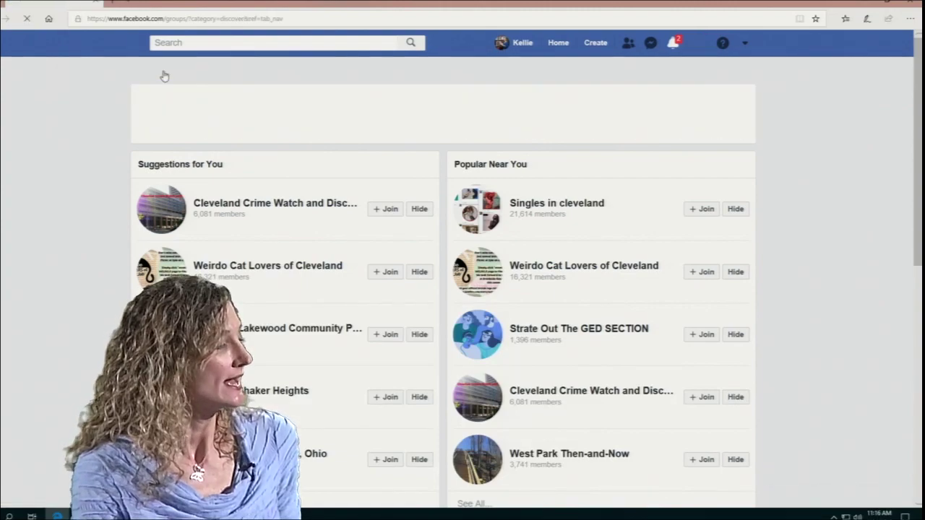
pyautogui.click(173, 41)
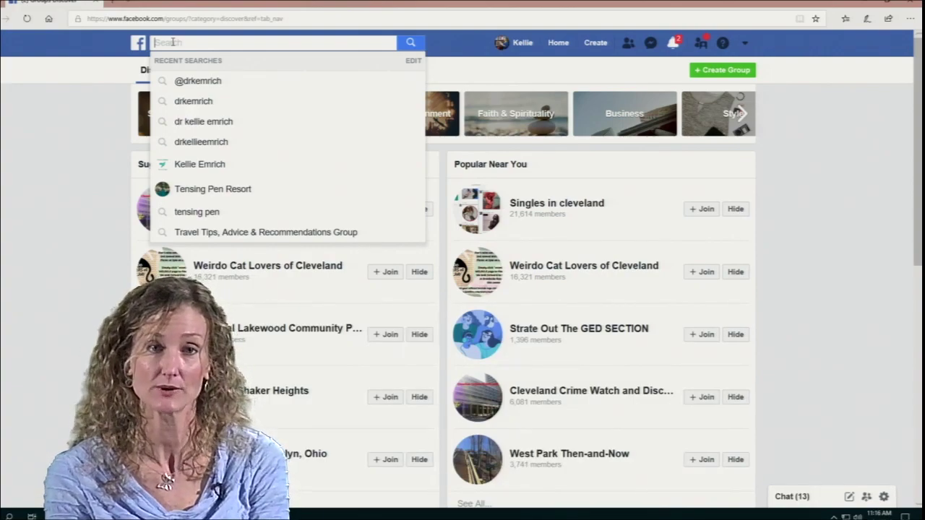
pyautogui.click(38, 107)
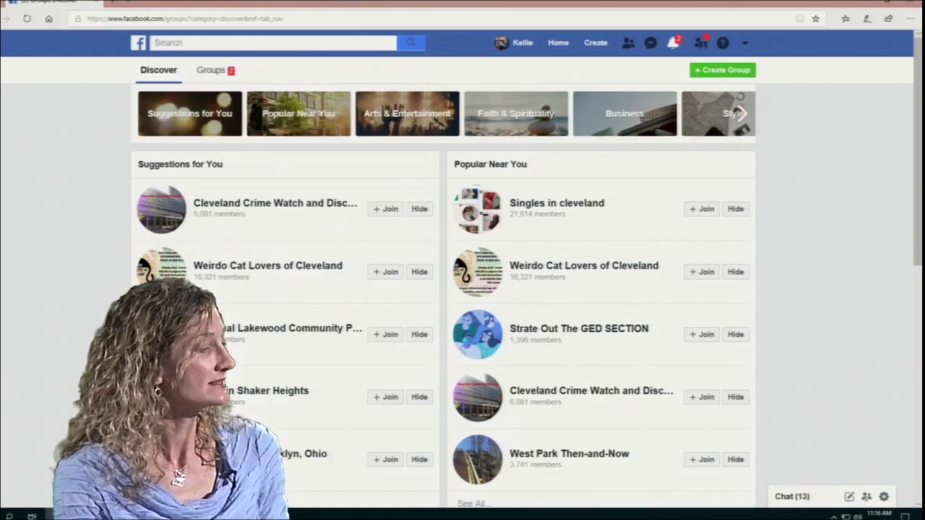
pyautogui.click(171, 43)
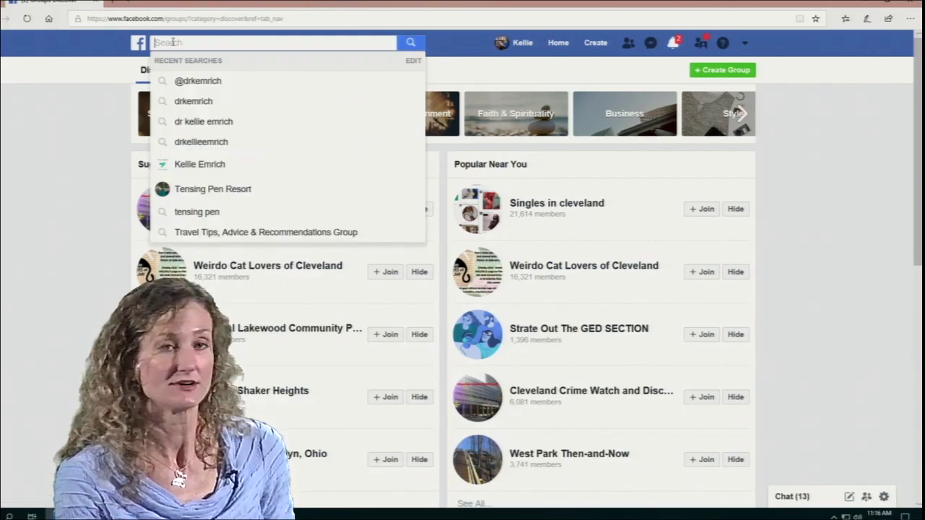
pyautogui.click(4, 222)
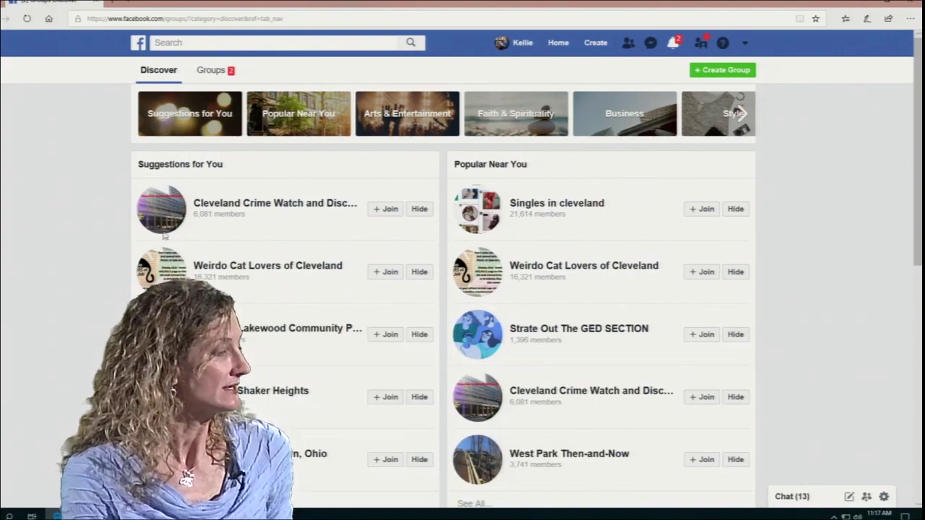
# Step: Look through the managed and joined groups and open the Social Media Marketing Training group
pyautogui.click(203, 73)
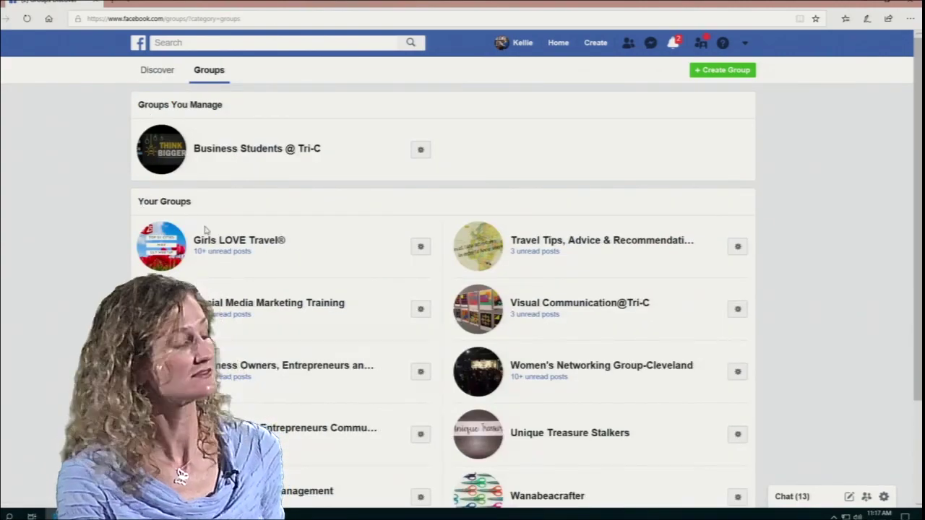
pyautogui.scroll(-3, 347, 292)
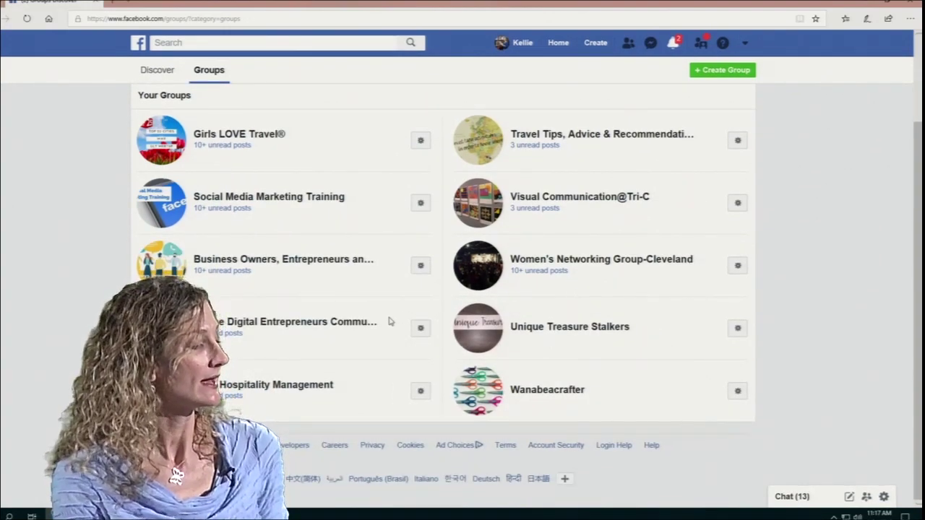
pyautogui.moveTo(280, 331)
pyautogui.scroll(2, 281, 330)
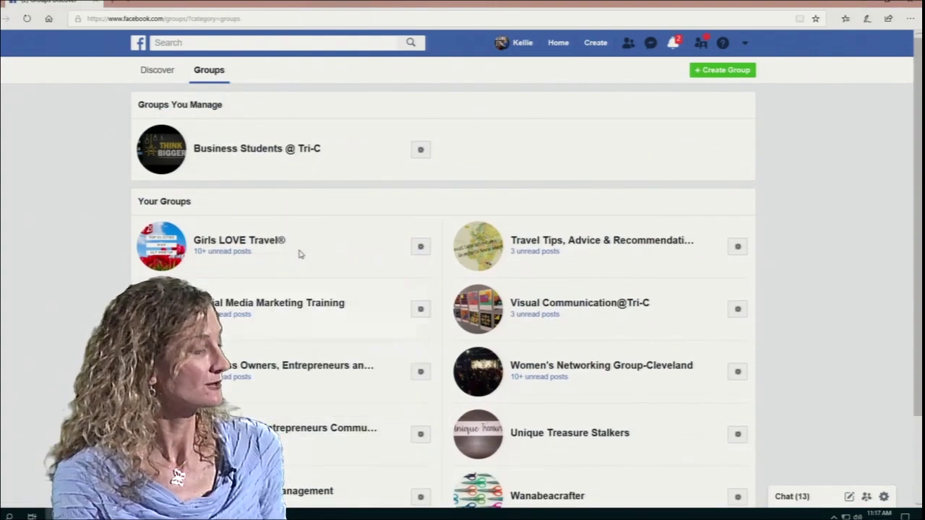
pyautogui.click(277, 314)
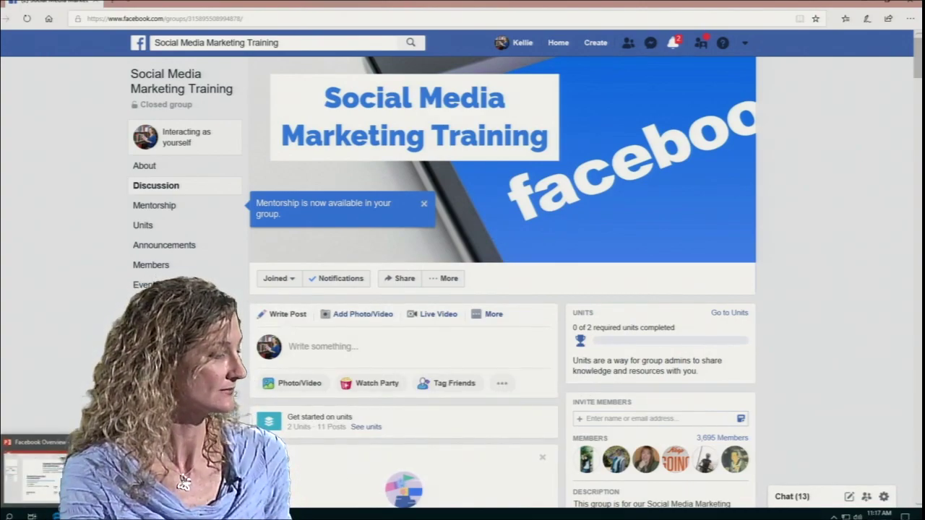
# Step: Switch to the Facebook Overview presentation in PowerPoint
pyautogui.click(56, 516)
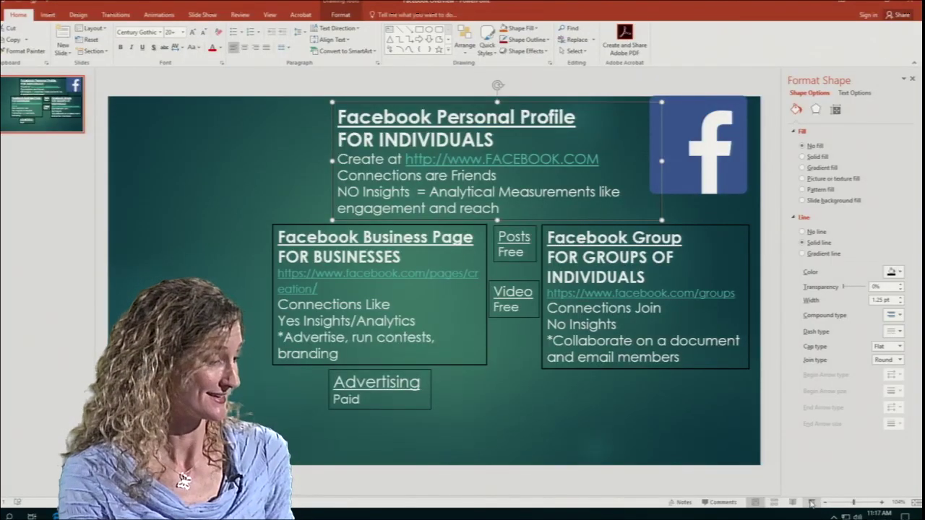